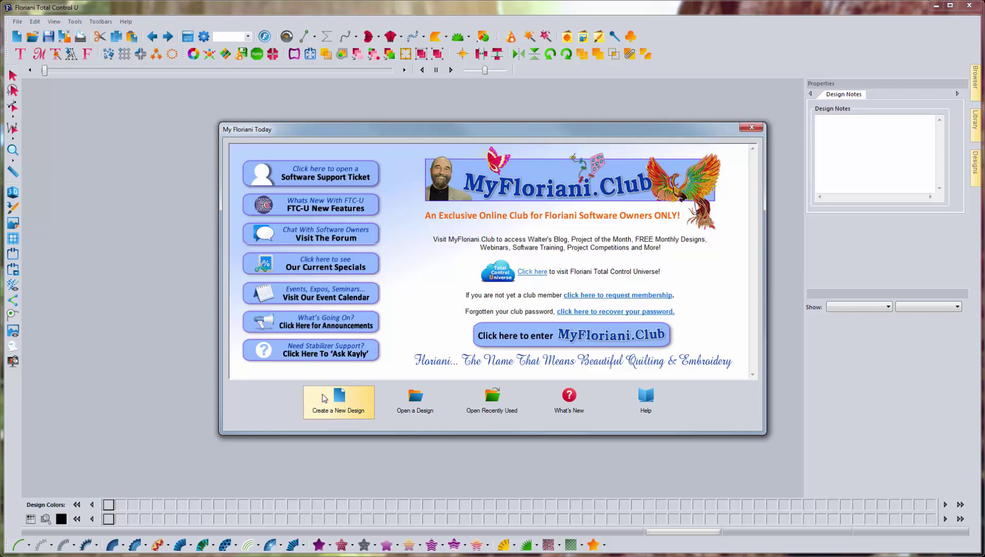
- Start a new blank design and select the library folder Free Monthly Designs > MARCH > March2018
left_click(327, 400)
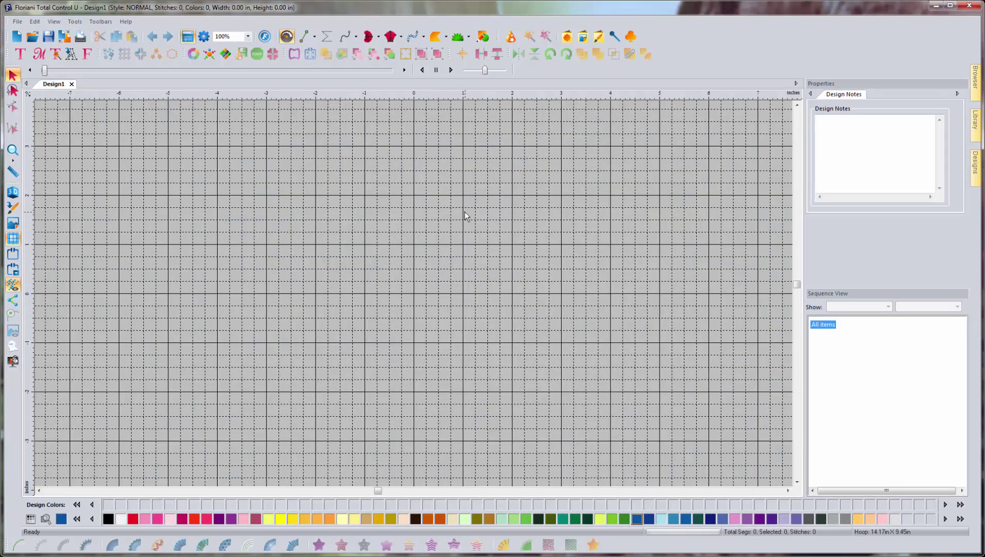
left_click(975, 123)
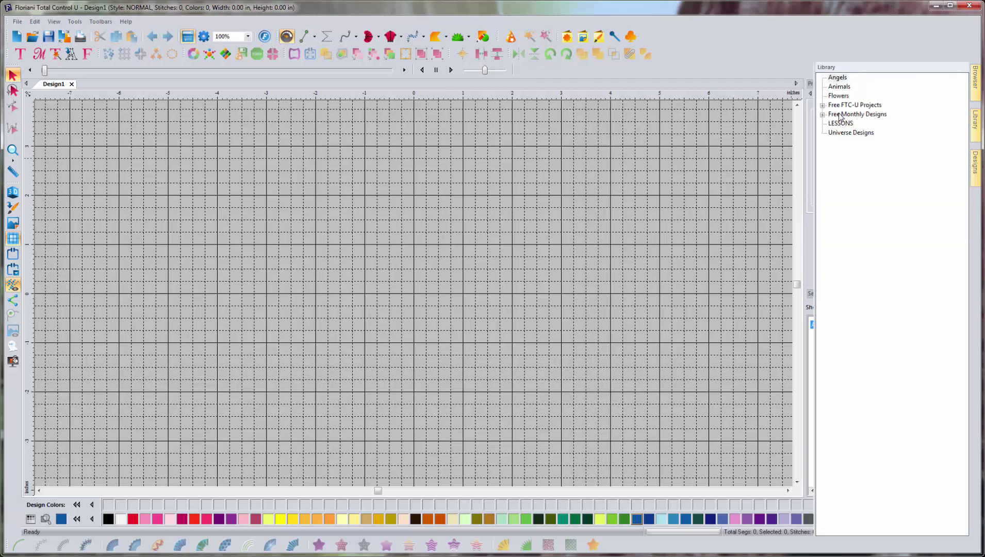
left_click(823, 114)
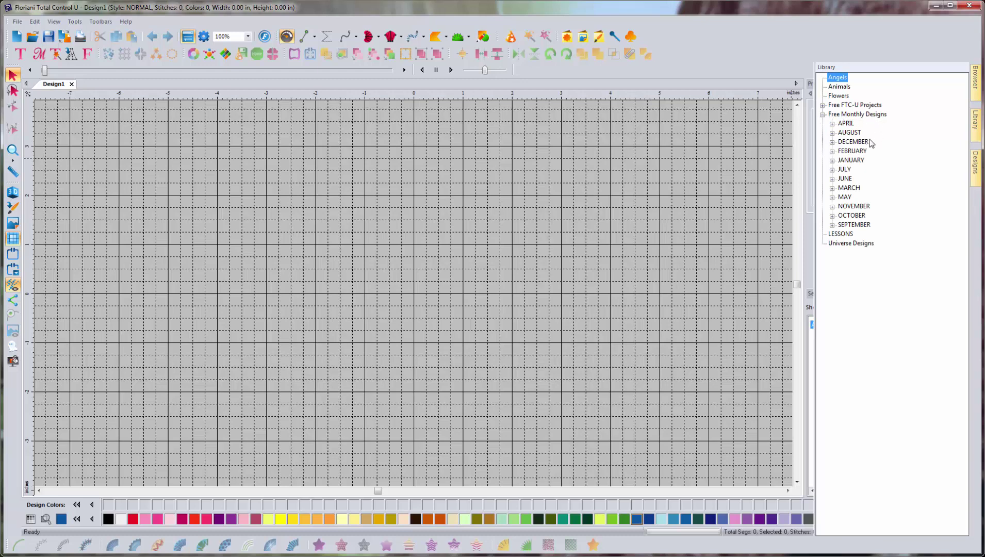
left_click(832, 188)
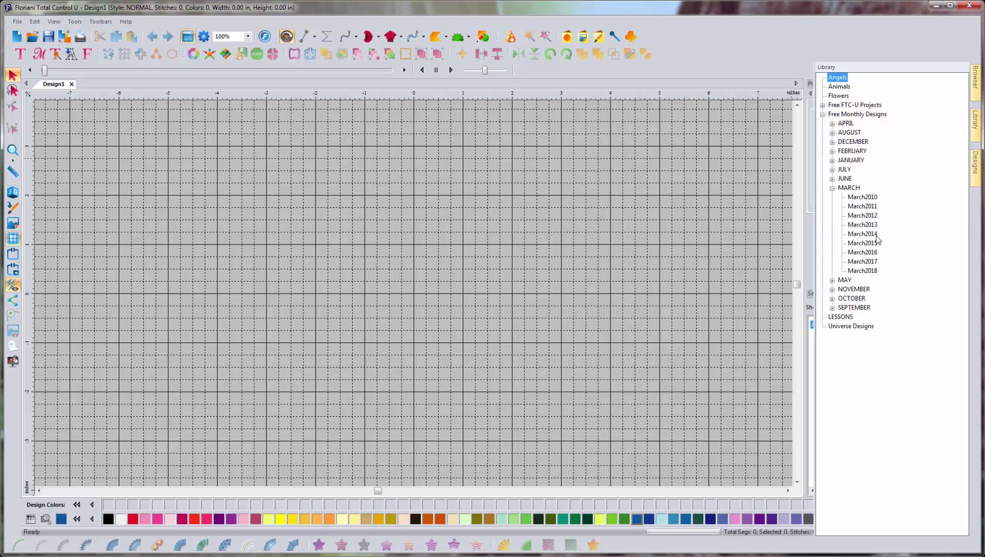
left_click(861, 272)
- Browse the March2018 design thumbnails in the Designs panel
left_click(974, 165)
mouse_move(963, 126)
left_mouse_down()
mouse_move(958, 248)
mouse_move(960, 126)
left_mouse_up()
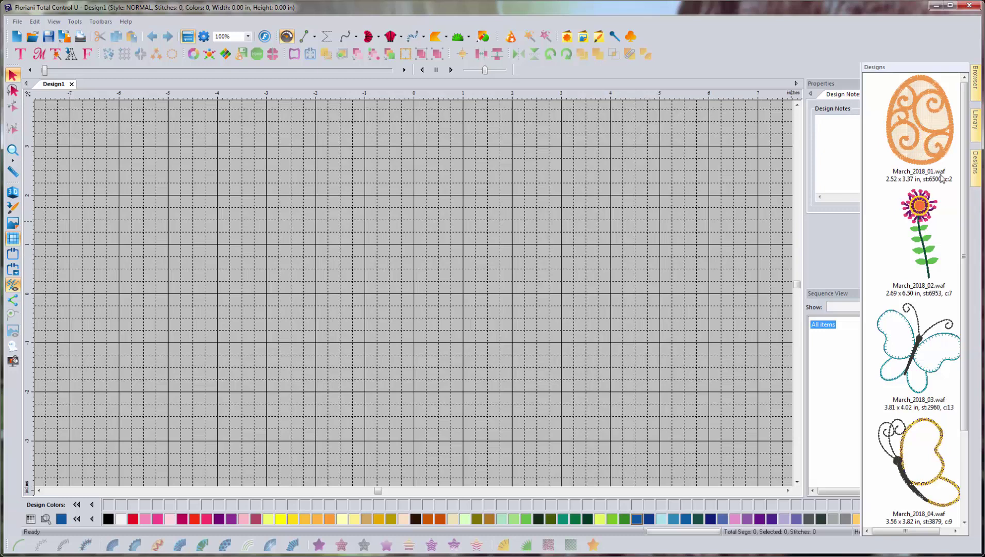
scroll(966, 208, "down", 1)
scroll(952, 283, "down", 3)
scroll(946, 116, "up", 4)
- Drag the March_2018_01 egg design onto the canvas, then open Save As and cancel it
left_click_drag(923, 133, 399, 273)
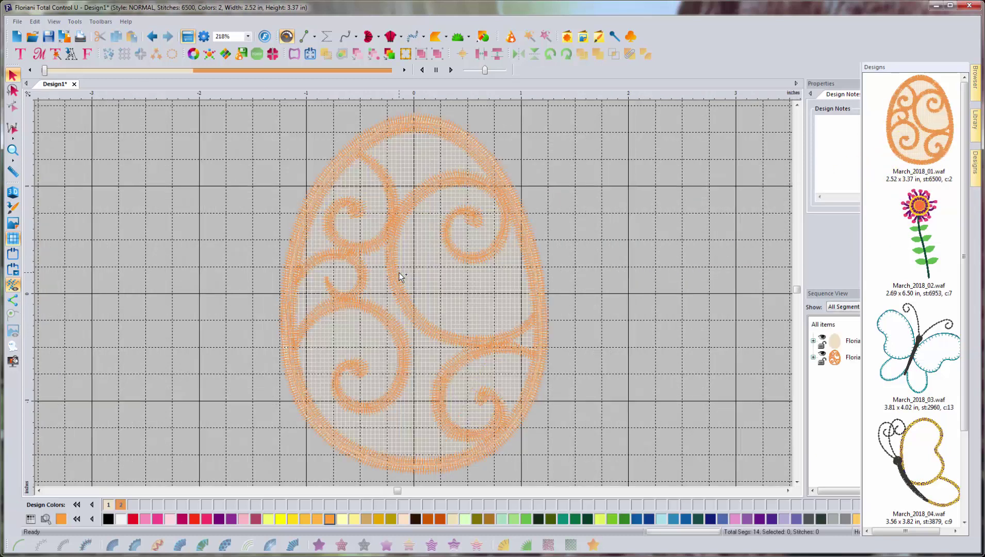
left_click(17, 22)
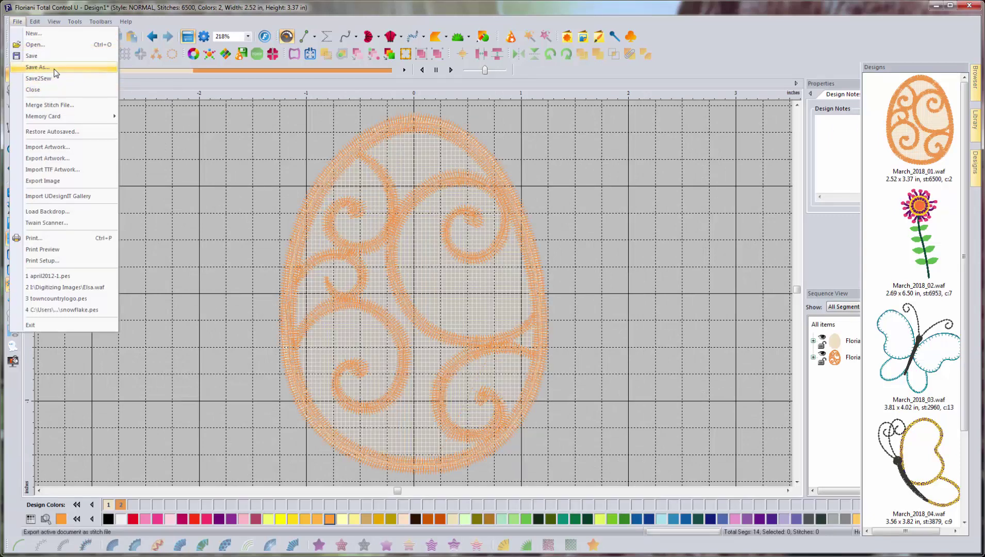
left_click(37, 67)
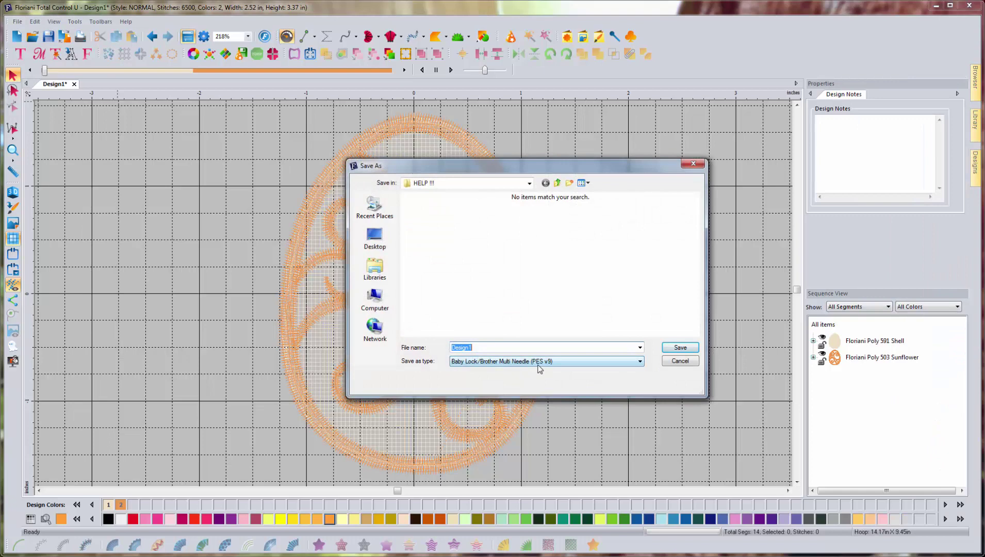
left_click(680, 361)
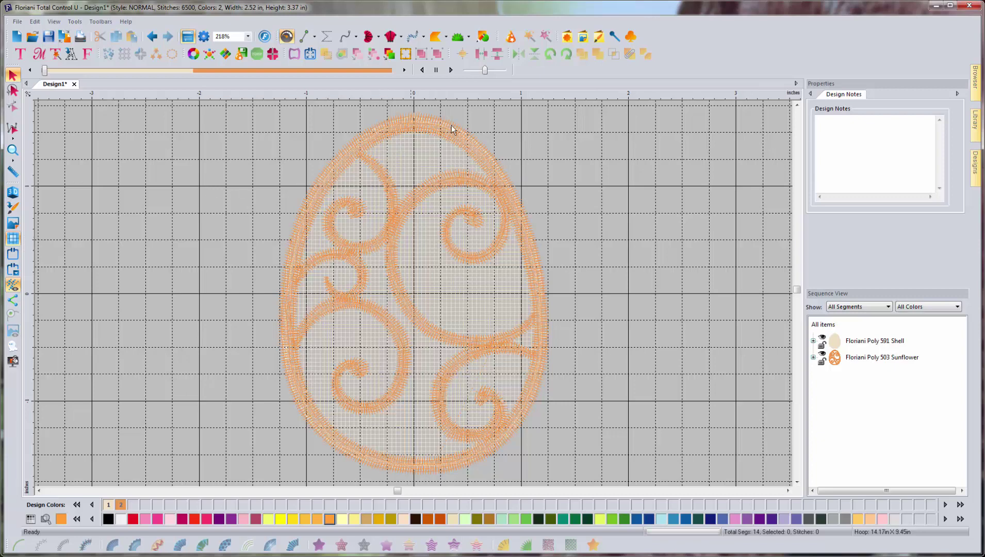
- Close Design1 without saving changes and open the Tools menu
left_click(73, 84)
left_click(511, 306)
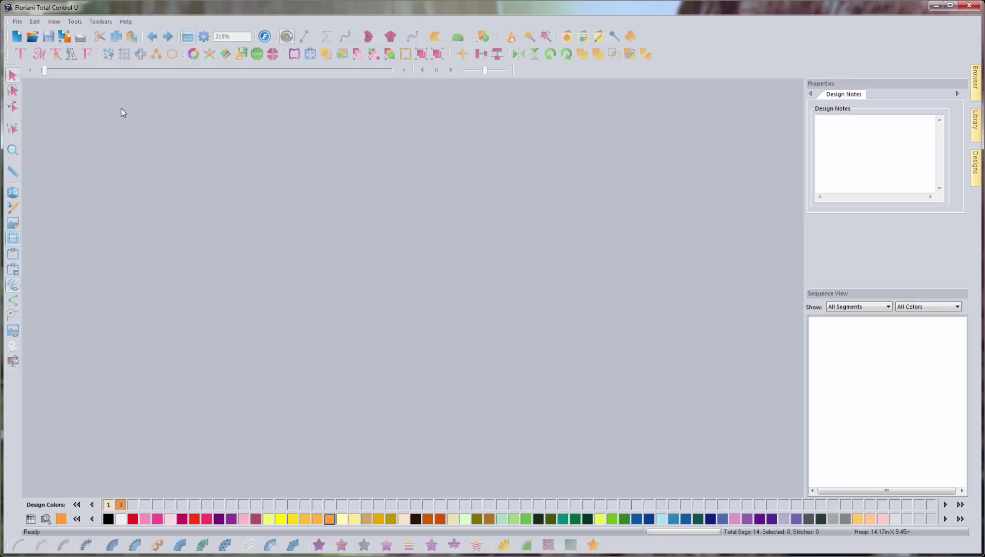
left_click(76, 22)
mouse_move(75, 22)
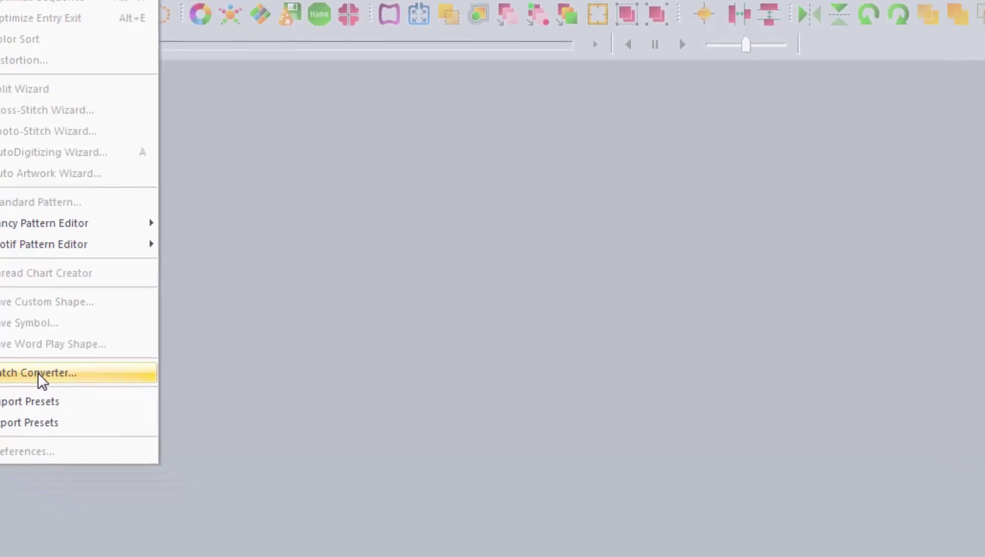
- Open the Batch Converter and collapse the folder tree in the source folder browser
left_click(186, 448)
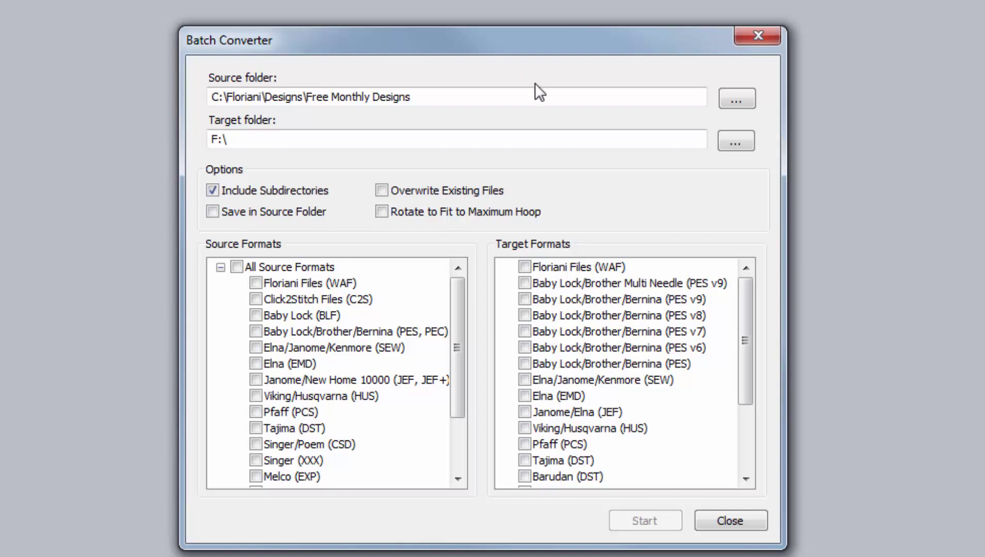
left_click(736, 99)
left_click_drag(617, 287, 627, 250)
left_click(369, 256)
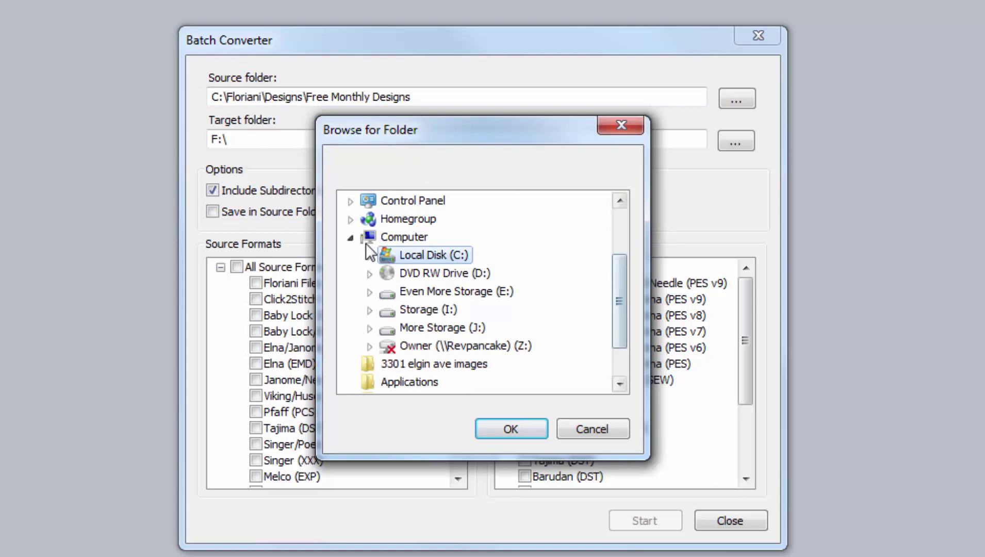
left_click(351, 238)
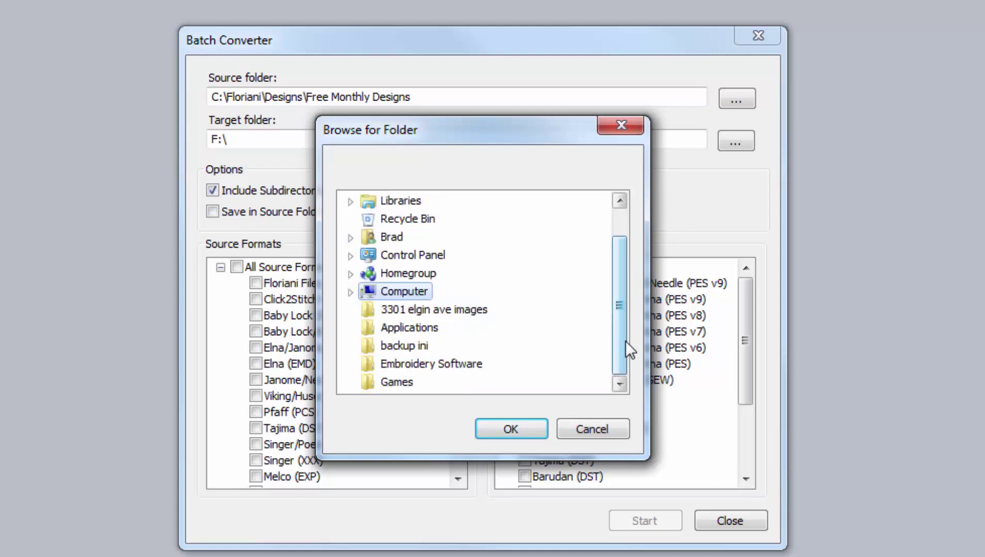
- Set the source folder to C:\Floriani\Designs\Free Monthly Designs
left_click_drag(626, 341, 445, 312)
double_click(396, 292)
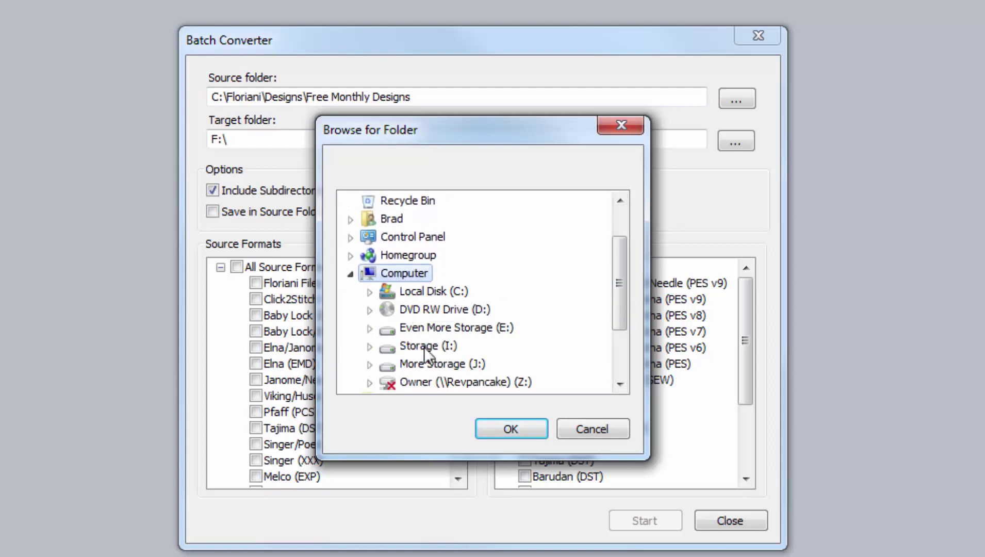
double_click(425, 291)
left_click(414, 291)
left_click(459, 310)
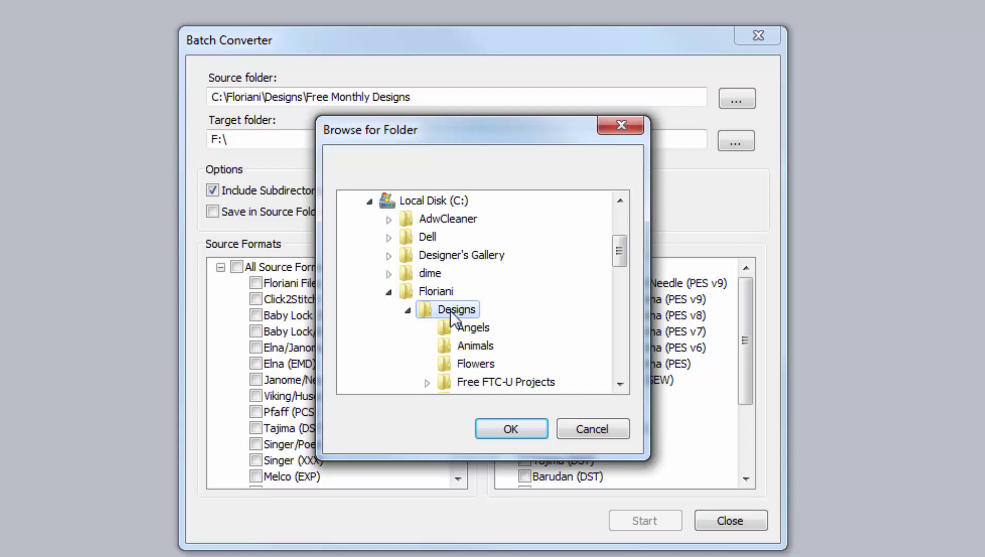
left_click_drag(621, 251, 623, 265)
left_click(521, 292)
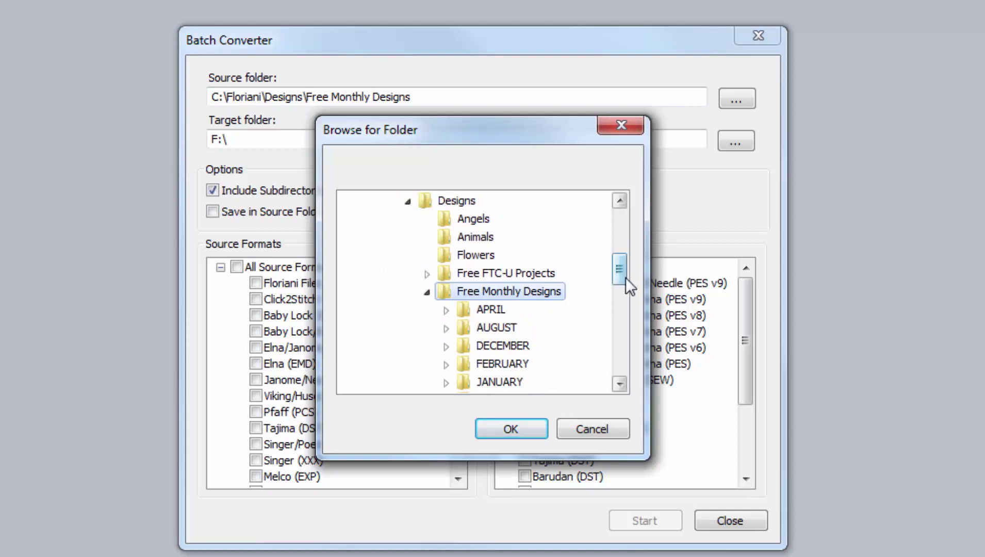
mouse_move(626, 278)
left_mouse_down()
mouse_move(626, 245)
mouse_move(621, 273)
left_mouse_up()
left_click(512, 422)
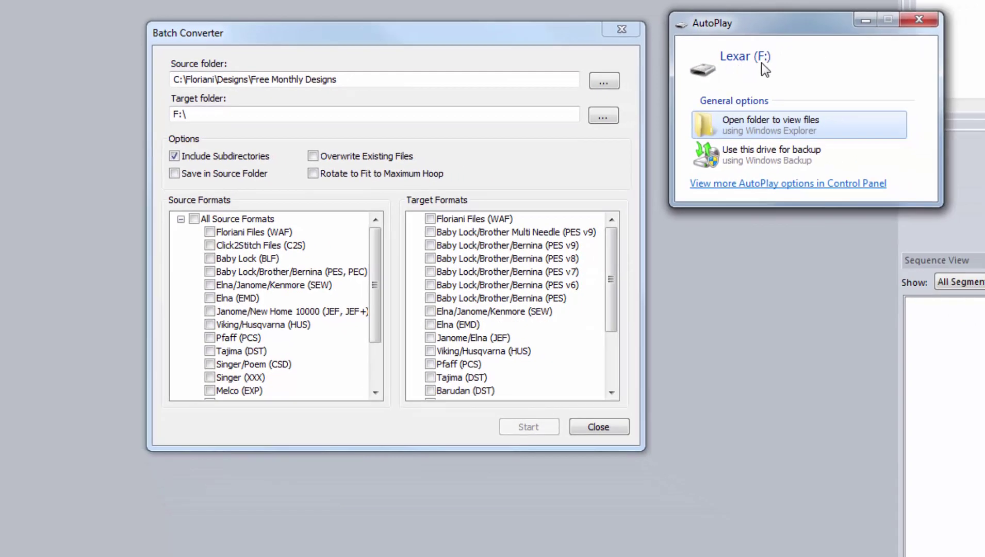
- Close the AutoPlay window for the Lexar (F:) drive
left_click(924, 17)
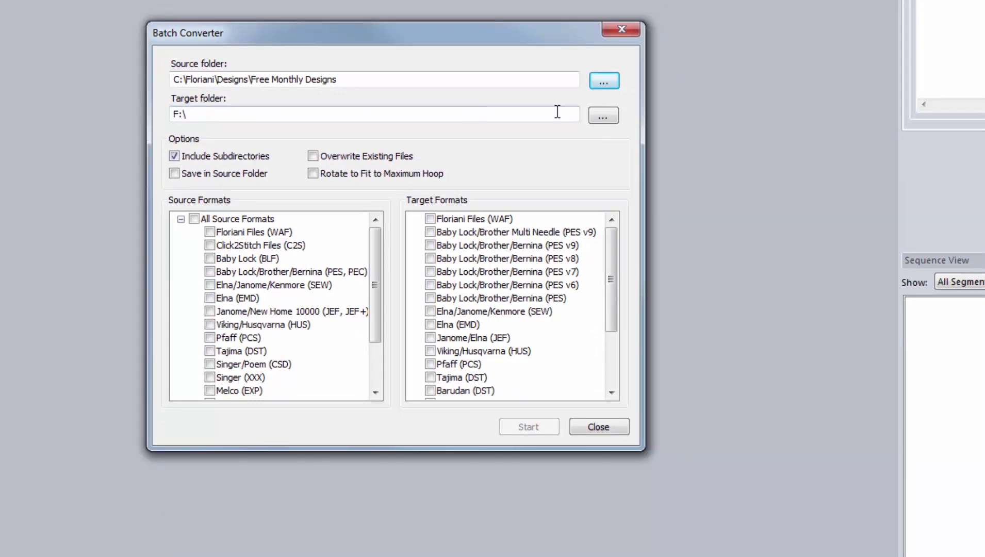
- Set Lexar (F:) as the Batch Converter's target folder
left_click(607, 119)
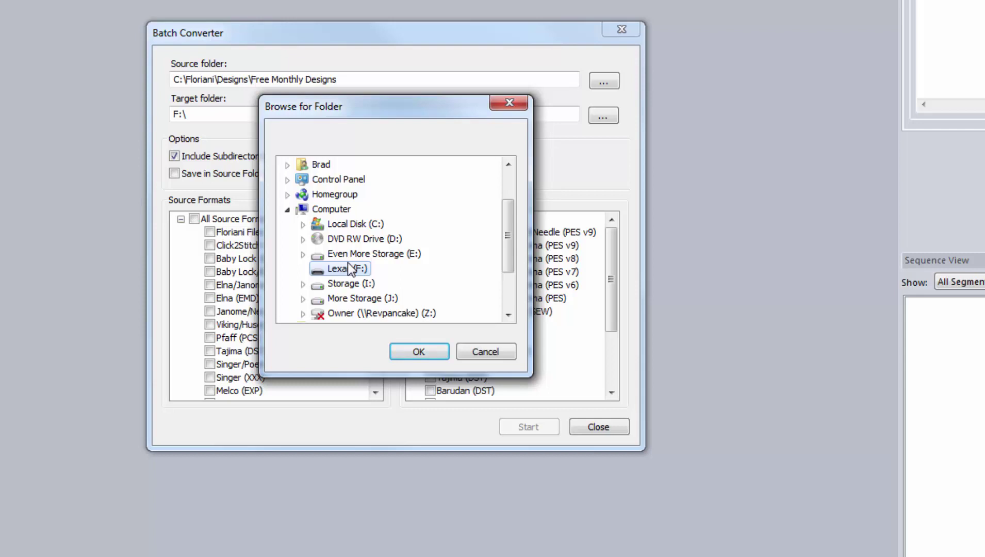
left_click(423, 355)
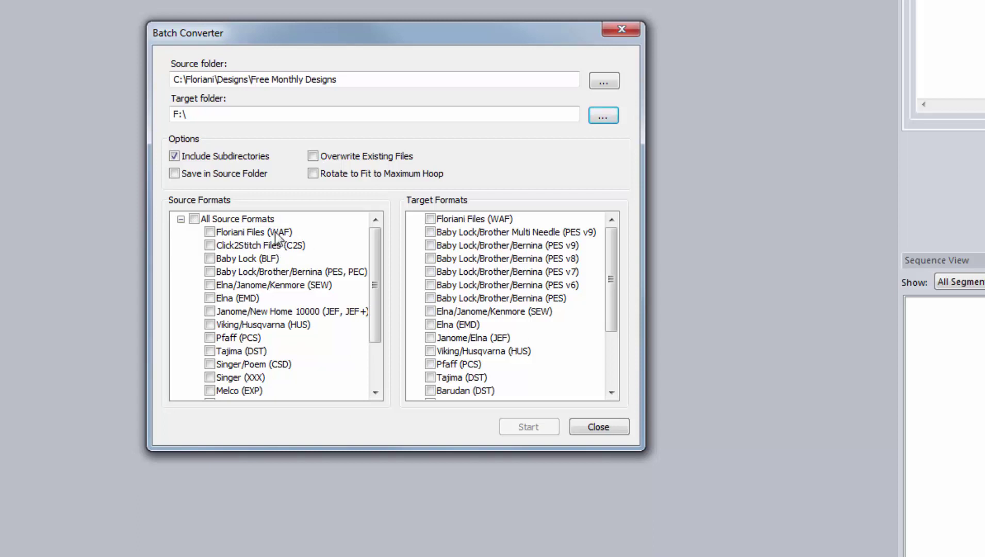
- Check Floriani Files (WAF) as the source format and Baby Lock/Brother/Bernina (PES v9) as the target format
left_click(210, 232)
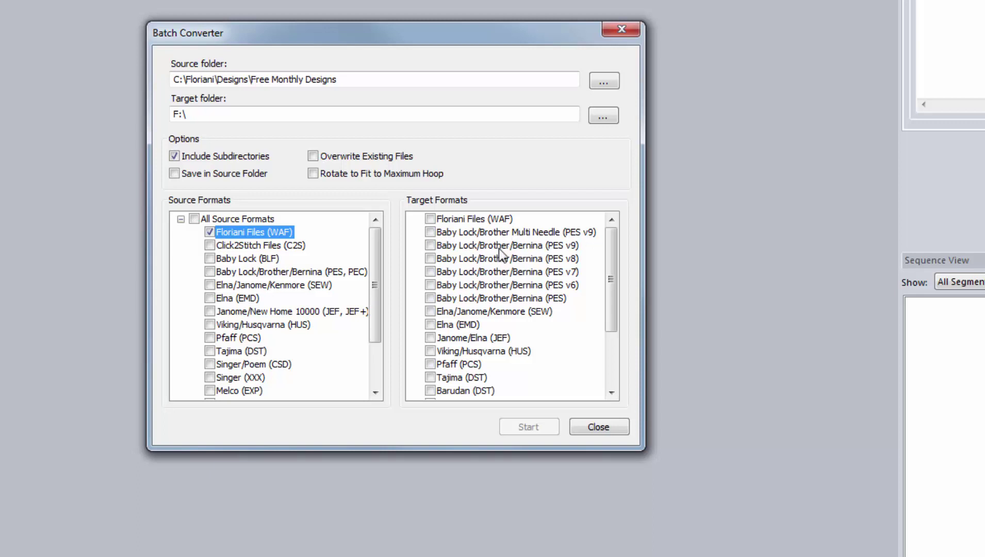
left_click(430, 246)
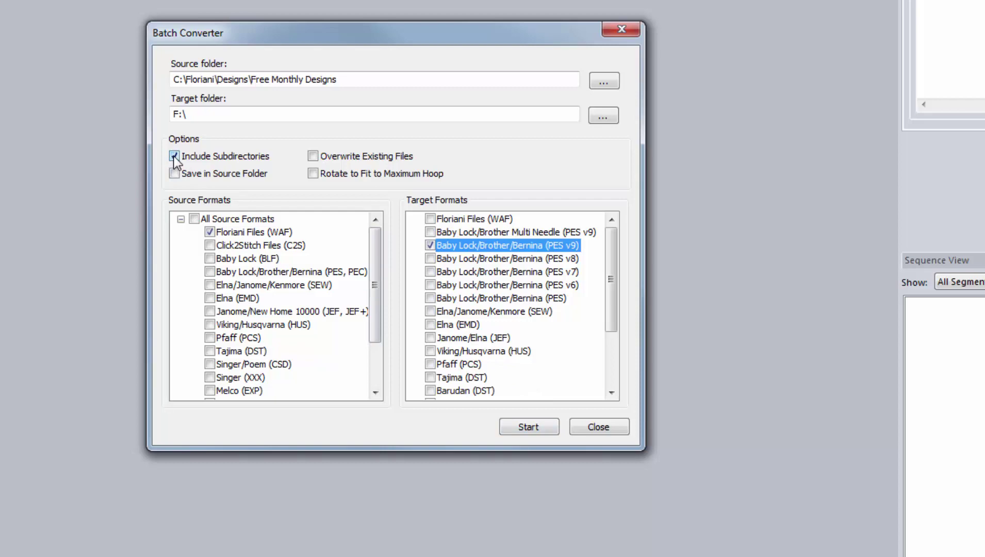
- Run the batch conversion, then close the finished conversion log and the Batch Converter
left_click(531, 427)
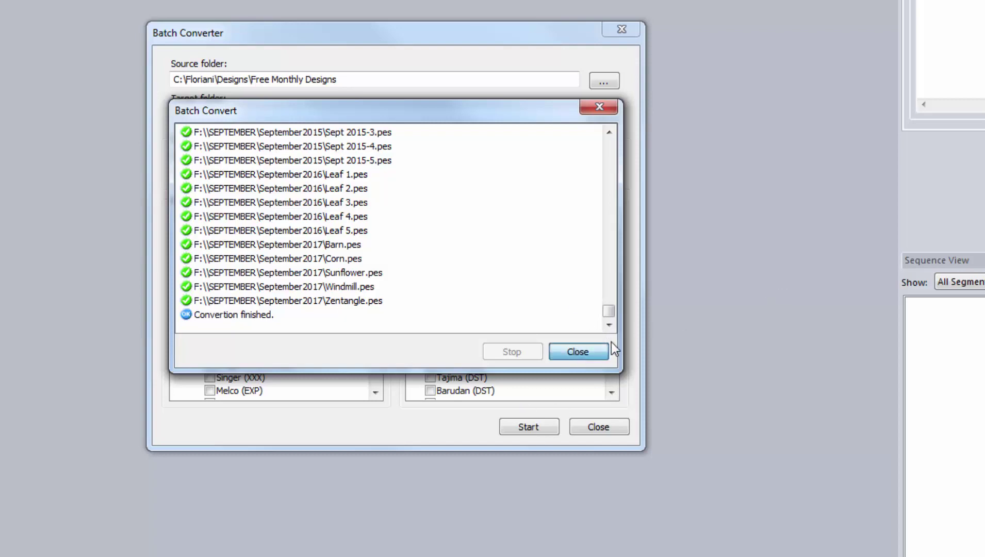
left_click(577, 351)
left_click(598, 428)
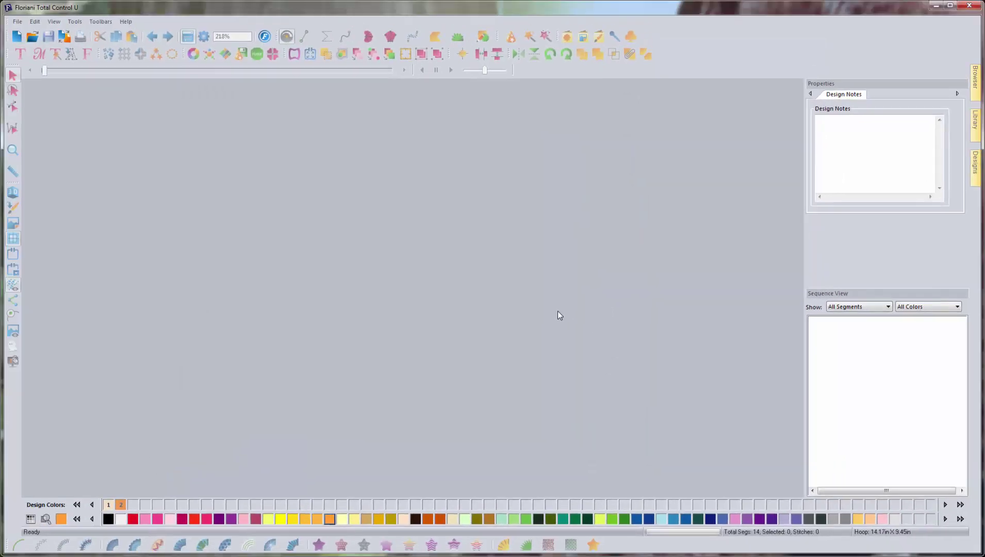
- Open Explorer to Lexar (F:)\APRIL\April2014 and check the five converted PES files
key("super+e")
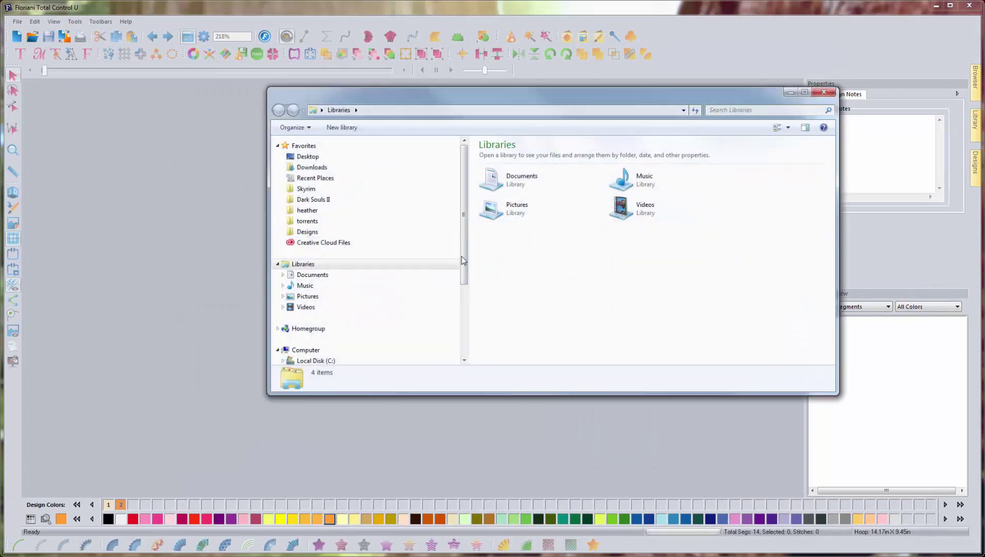
left_click_drag(462, 257, 463, 292)
left_click(312, 335)
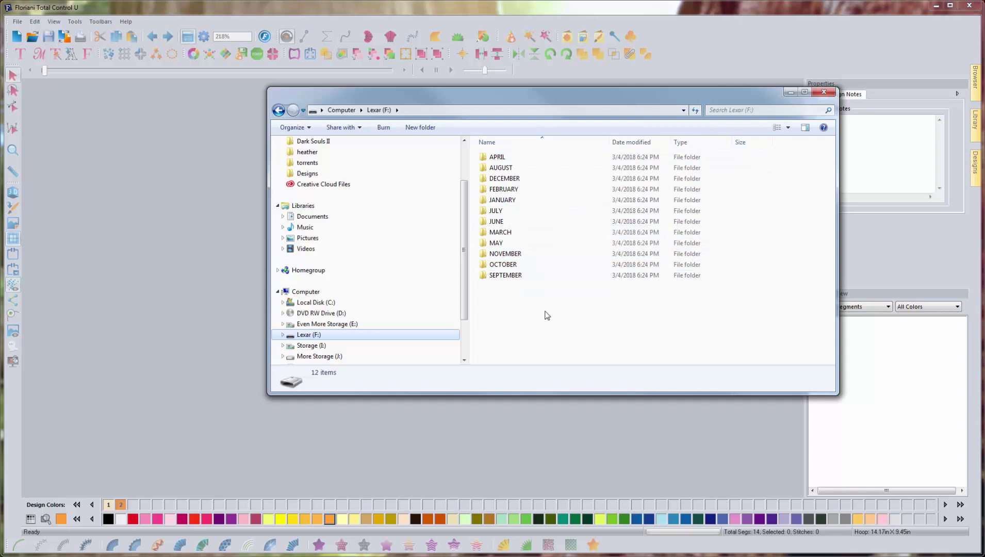
left_click(505, 157)
double_click(505, 157)
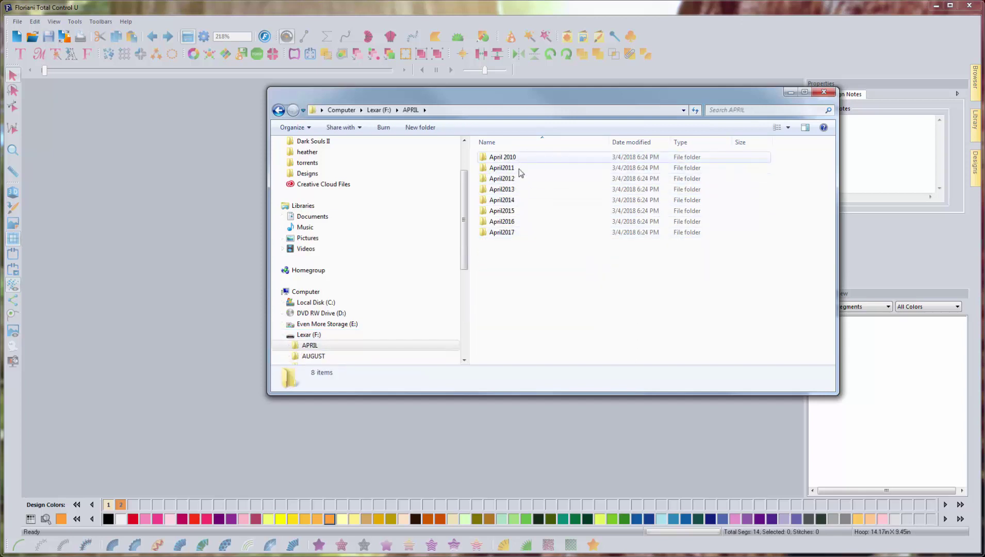
left_click(525, 200)
double_click(524, 200)
left_click(522, 157)
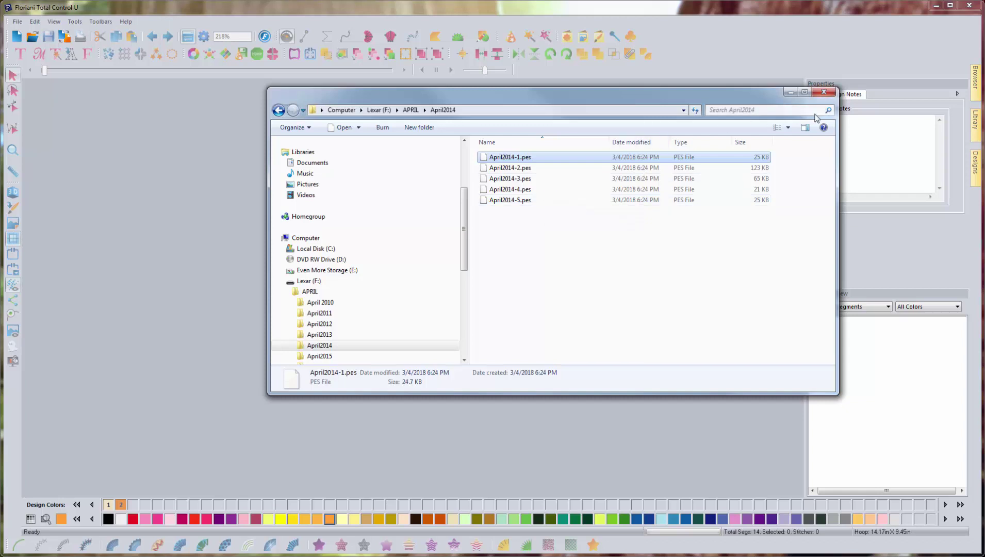
left_click(823, 91)
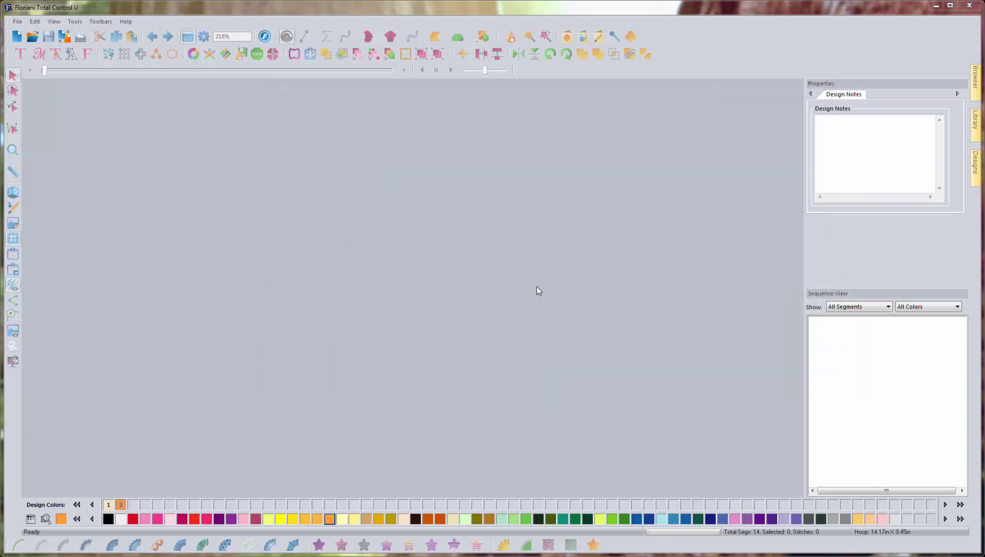